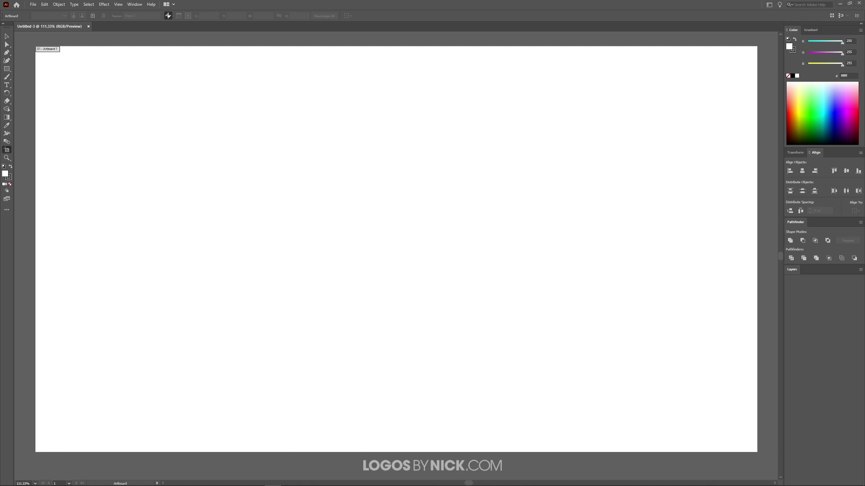
Step: Create a new document from the Letter preset (8.5 x 11 in, portrait)
left_click(33, 4)
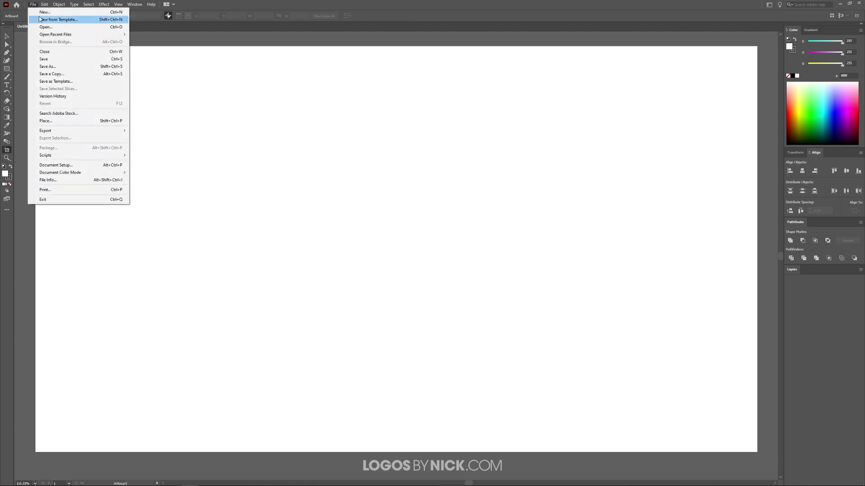
left_click(54, 12)
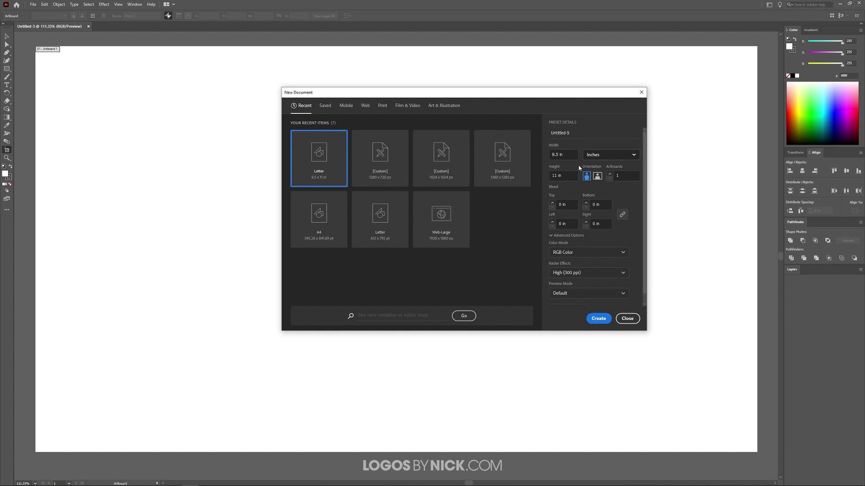
left_click(598, 318)
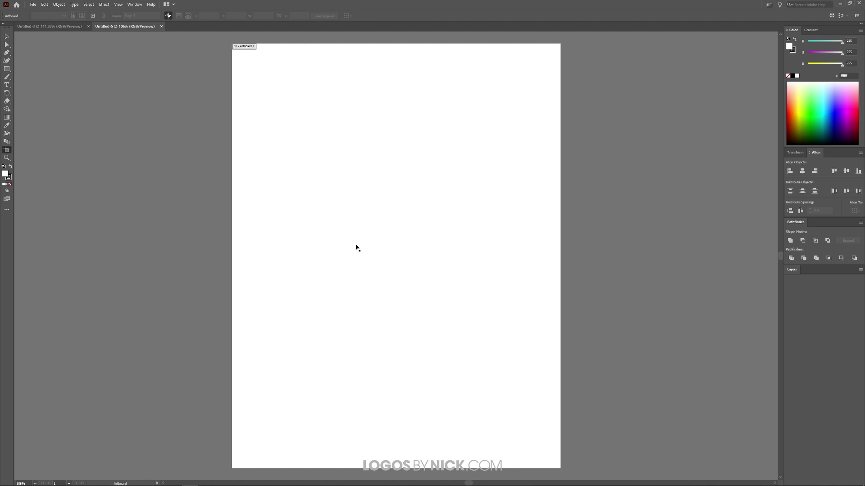
scroll(344, 253, "down", 1)
scroll(344, 254, "down", 2)
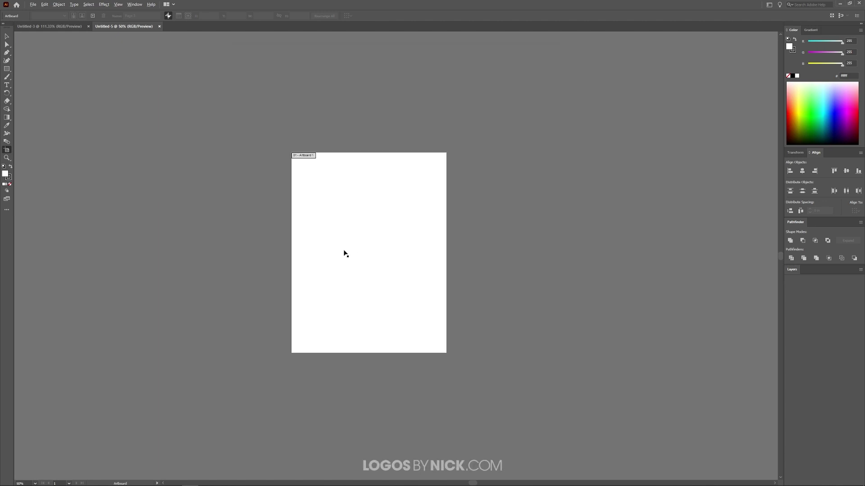
scroll(344, 253, "up", 1)
Step: Alt-drag the Letter artboard rightward twice, making two copies side by side
left_click(335, 187)
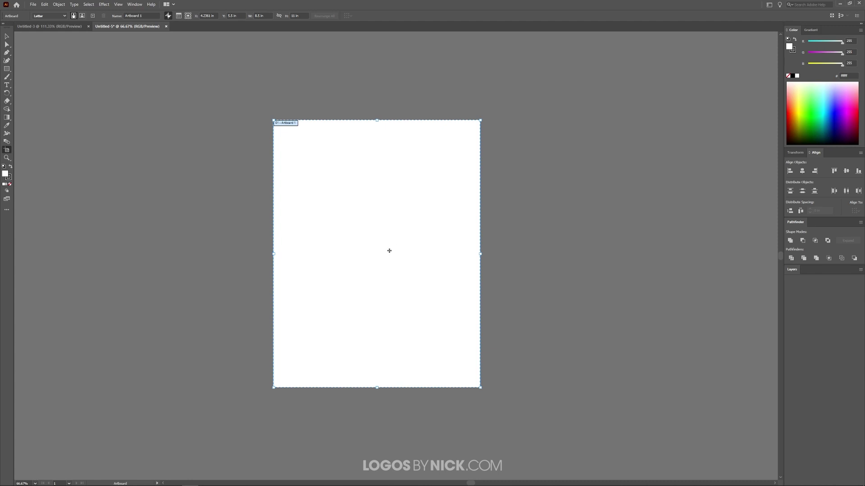
left_click_drag(389, 251, 441, 250)
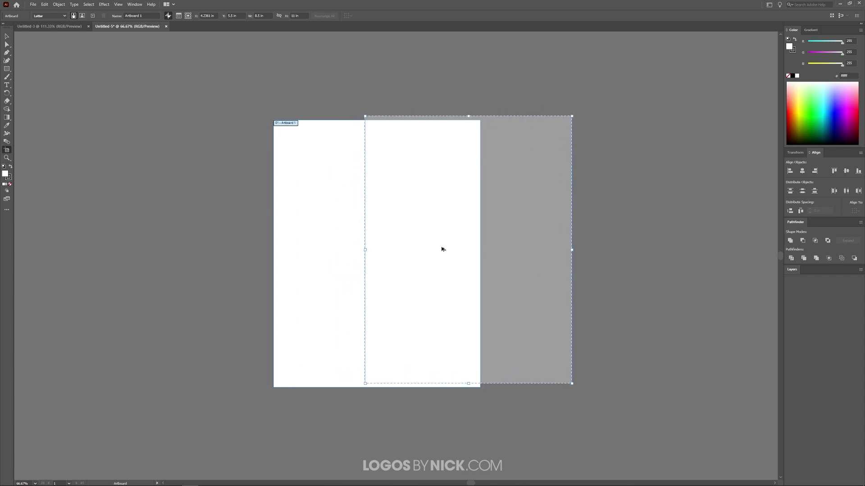
left_click_drag(442, 250, 572, 255)
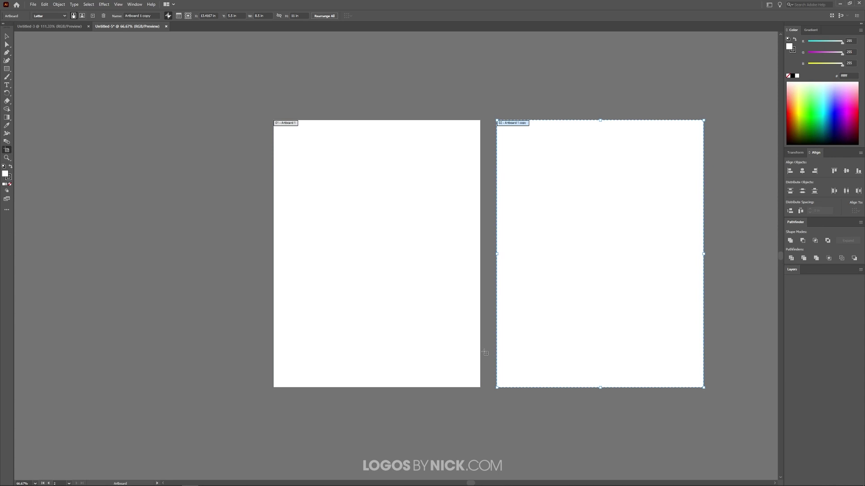
left_click_drag(574, 327, 486, 331)
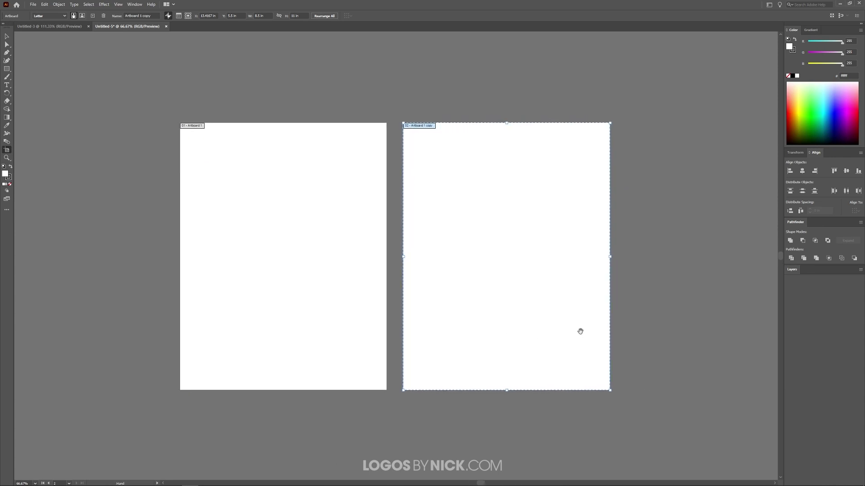
left_click_drag(579, 330, 474, 329)
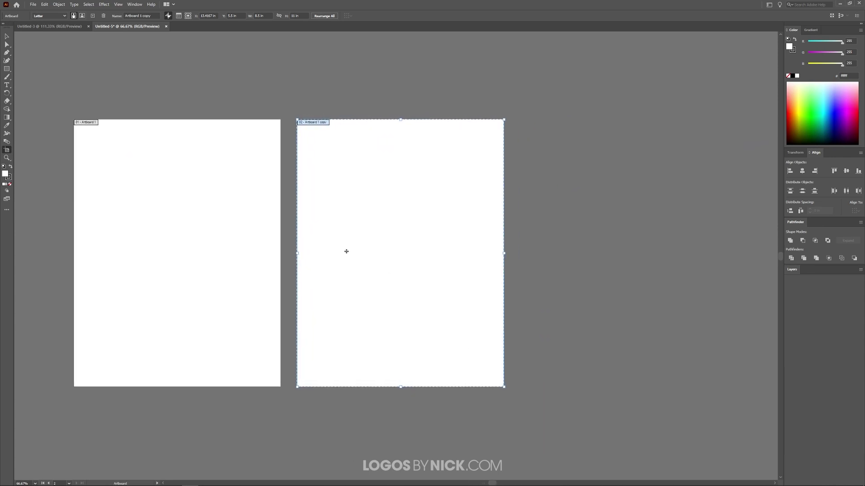
left_click_drag(346, 251, 553, 269)
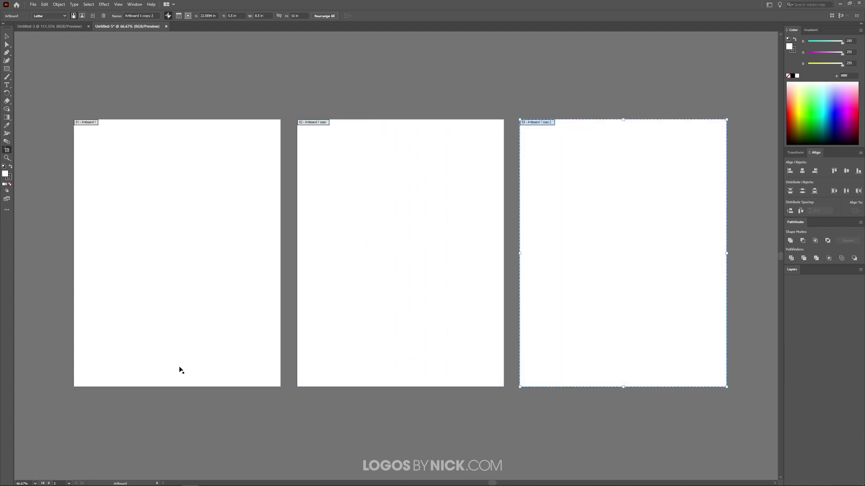
Step: Select each of the three artboards in turn with the Artboard tool
left_click(198, 197)
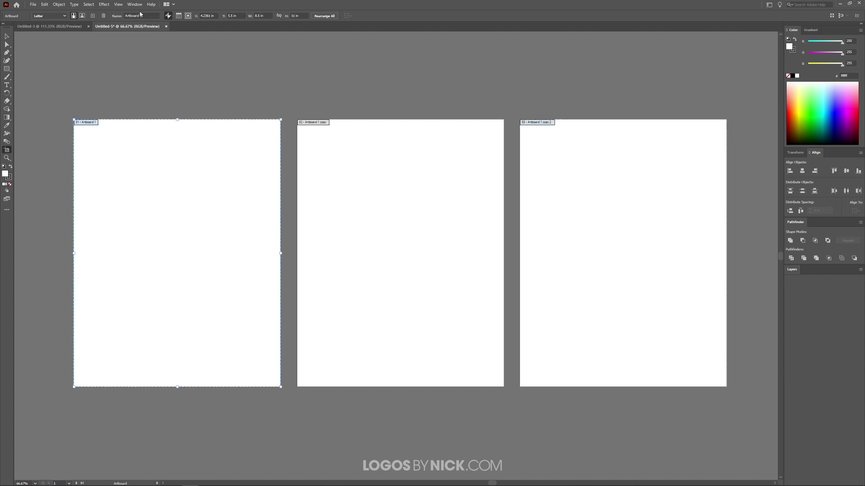
left_click(351, 169)
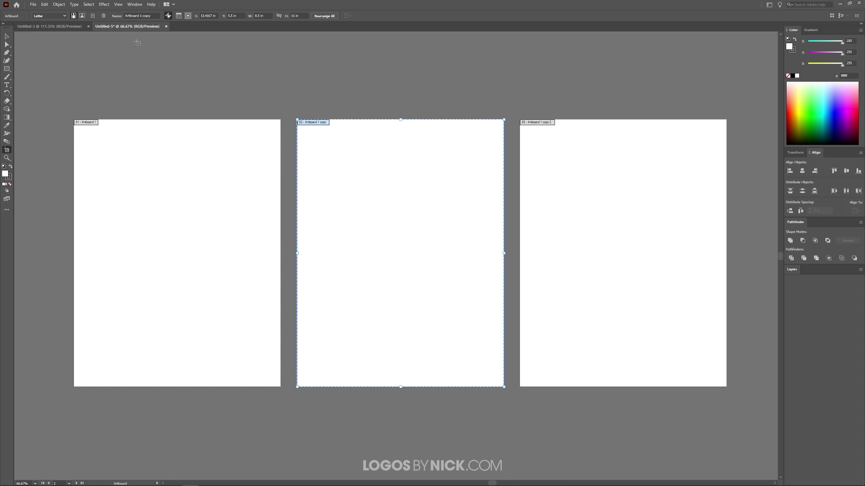
left_click(597, 182)
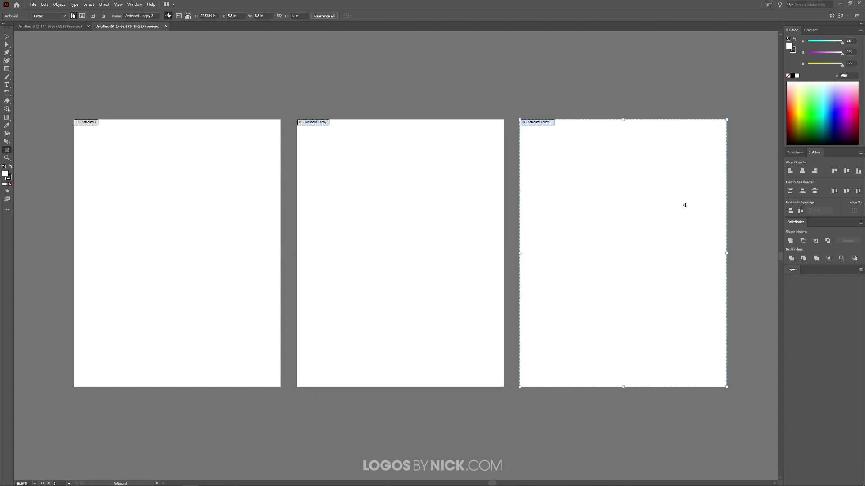
Step: Name the artboards Page 1, Page 2 and Page 3 in the control bar Name field
left_click(228, 190)
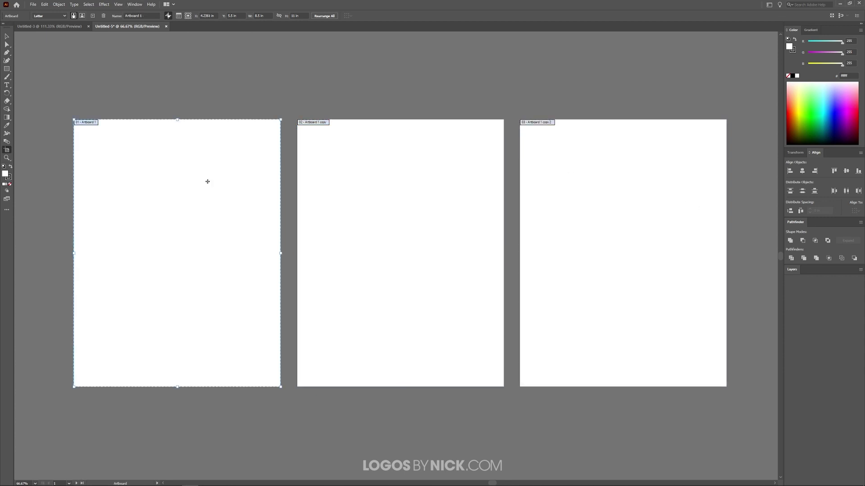
left_click(145, 14)
type("Page")
left_click(327, 194)
left_click(147, 14)
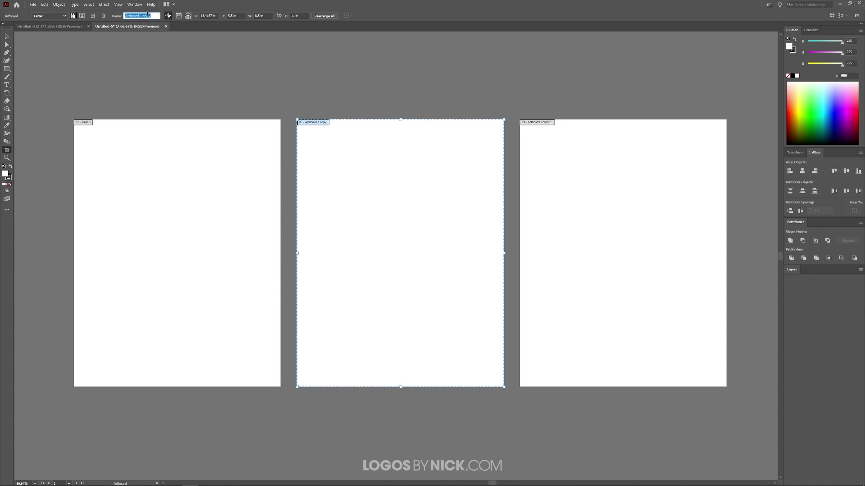
type("Page 2")
left_click(569, 174)
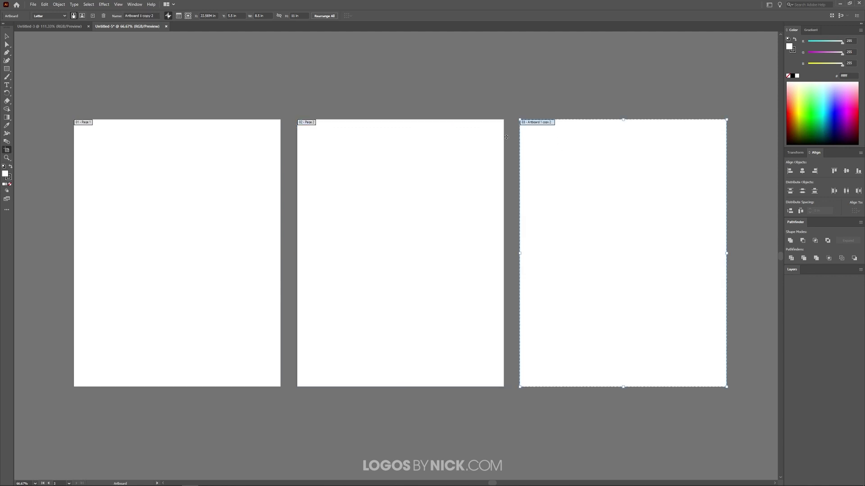
left_click(143, 15)
type("Page")
type(" 3")
key("Return")
Step: Type 123 on the first artboard, scale it up and convert it to outlines
left_click(7, 85)
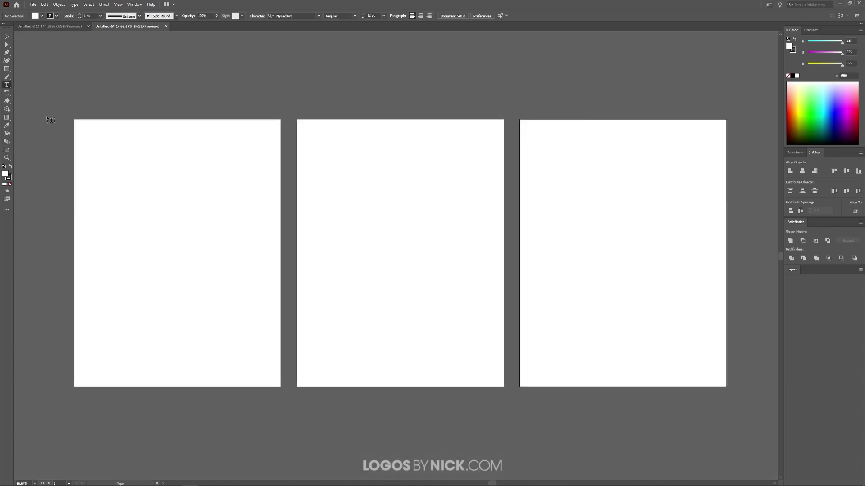
left_click(152, 234)
type("25")
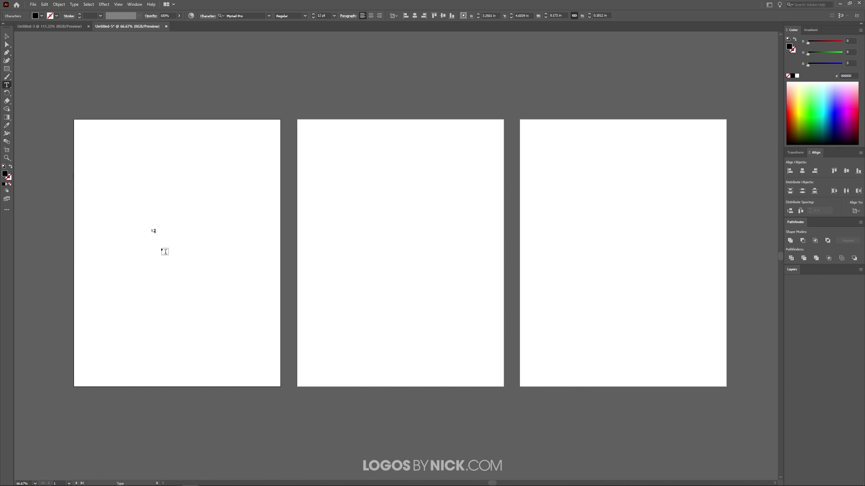
key("Escape")
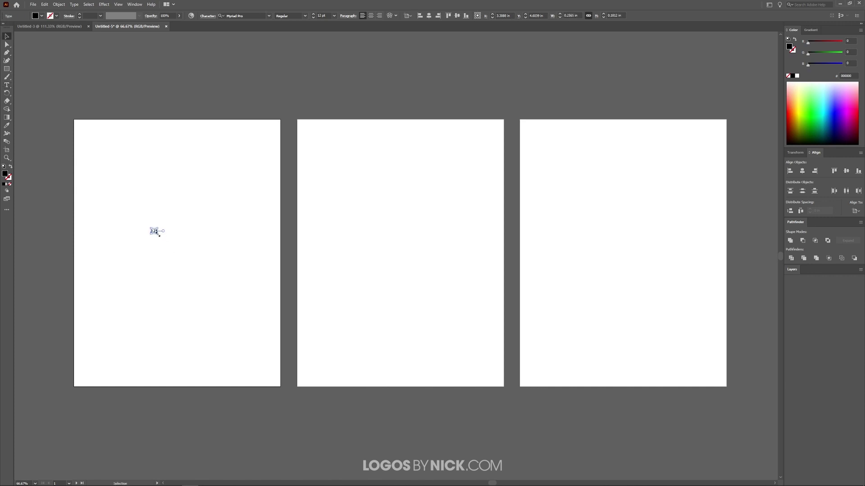
left_click_drag(156, 233, 244, 305)
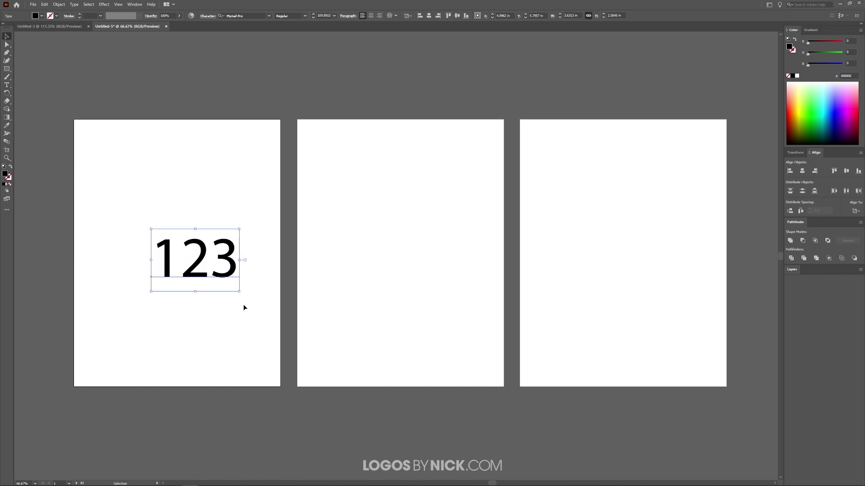
key("ctrl+shift+o")
Step: Move digit 3 to the third artboard, 2 to the second, and adjust 1
left_click_drag(215, 250, 629, 239)
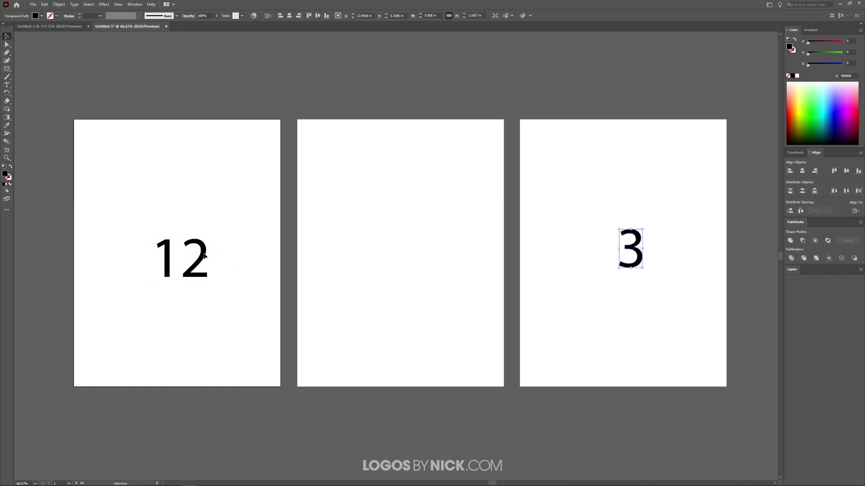
left_click(357, 252)
left_click_drag(199, 262, 400, 252)
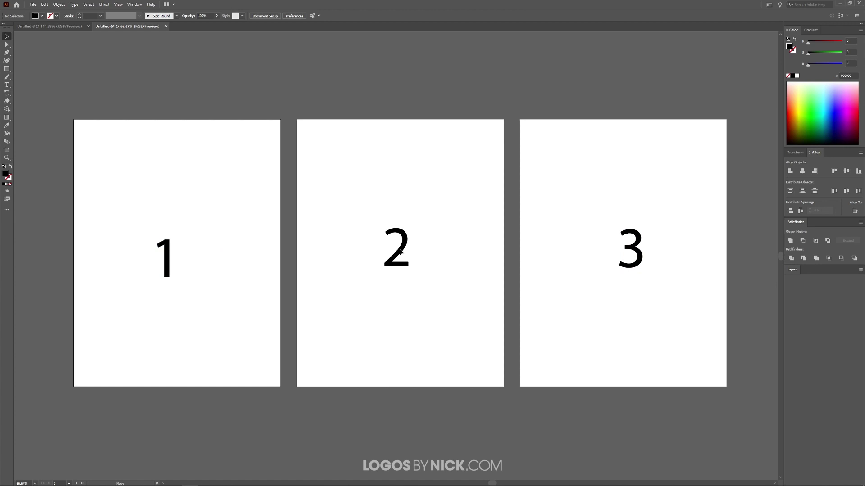
left_click_drag(168, 263, 175, 242)
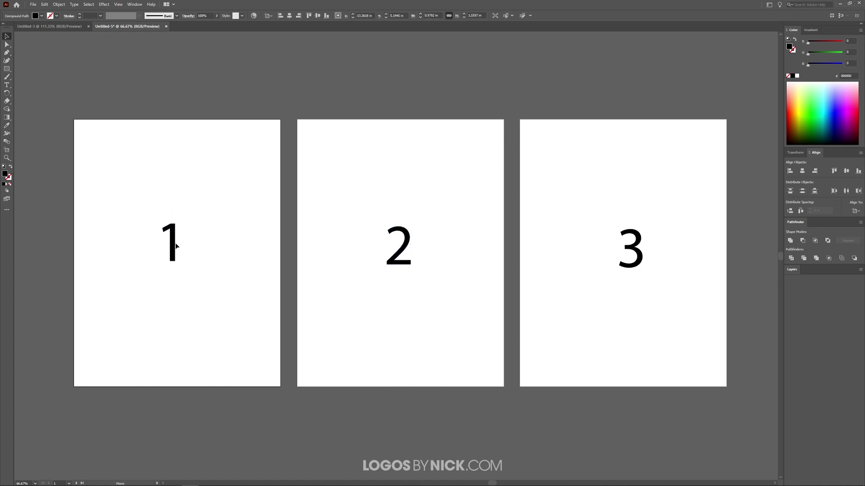
left_click(405, 67)
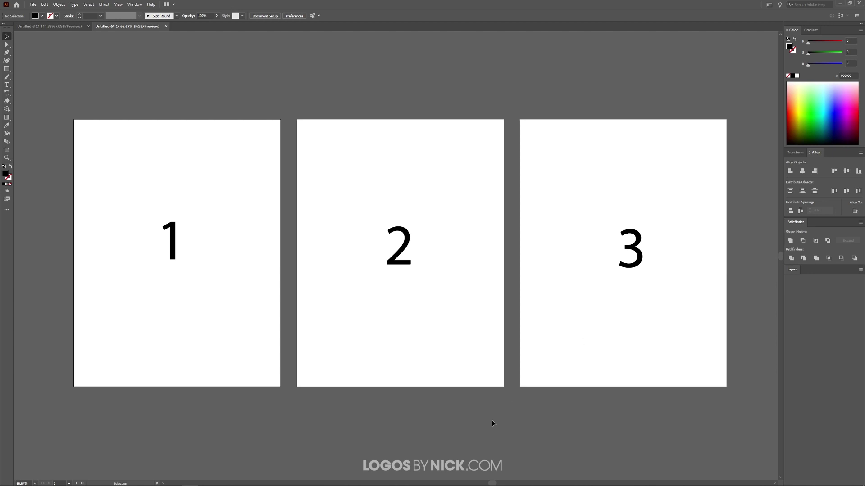
Step: Save As Adobe PDF format named Pages, keeping the default PDF settings
left_click(31, 4)
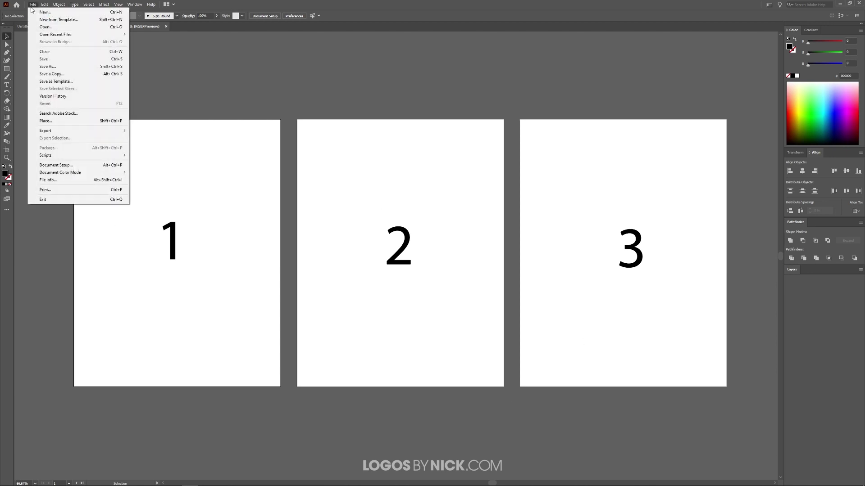
left_click(53, 66)
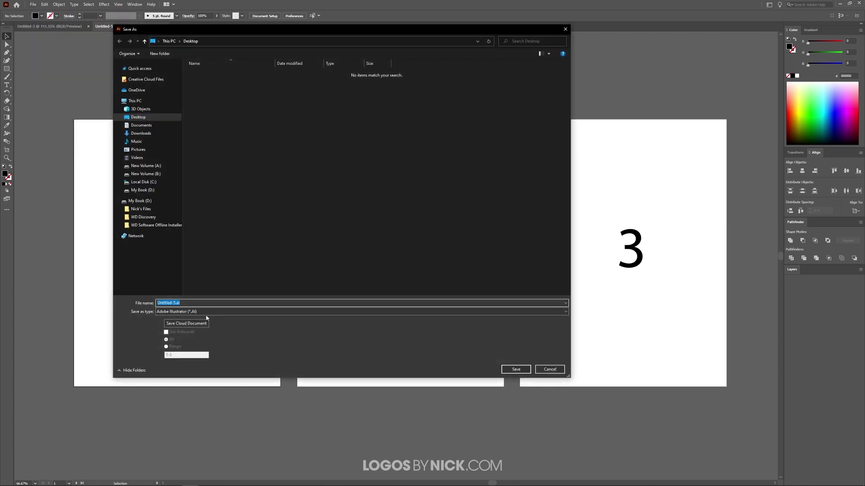
left_click(205, 313)
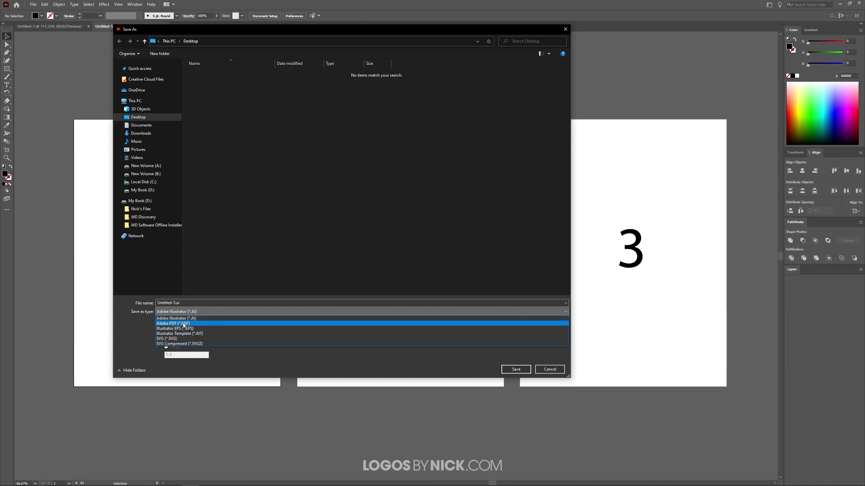
left_click(185, 324)
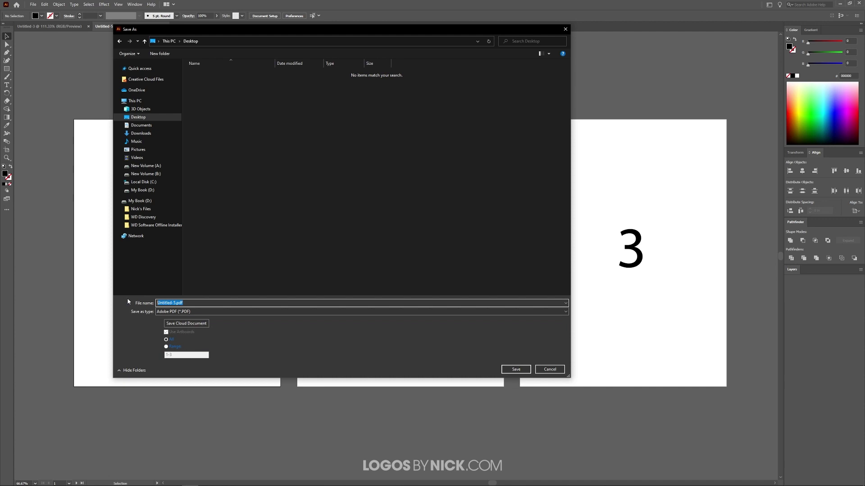
type("Pages")
key("Return")
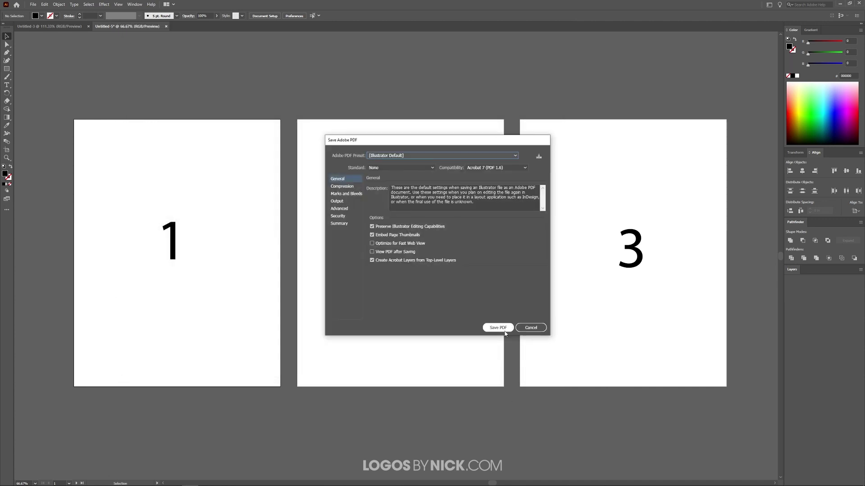
left_click(504, 332)
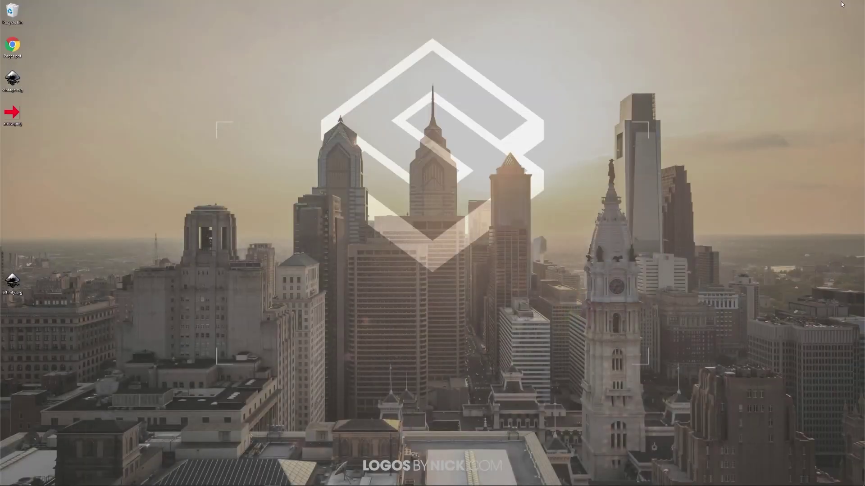
Step: Open Pages.pdf from the desktop in Chrome's PDF viewer
double_click(14, 48)
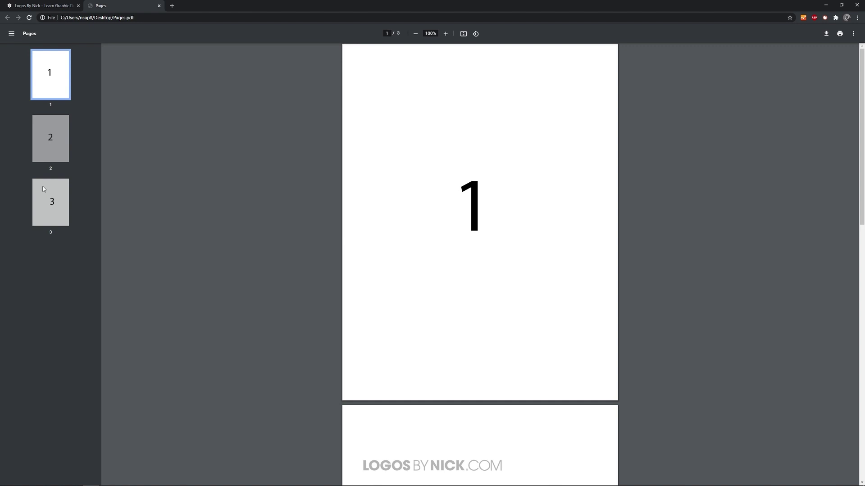
scroll(656, 146, "down", 2)
scroll(657, 147, "down", 2)
scroll(656, 145, "down", 2)
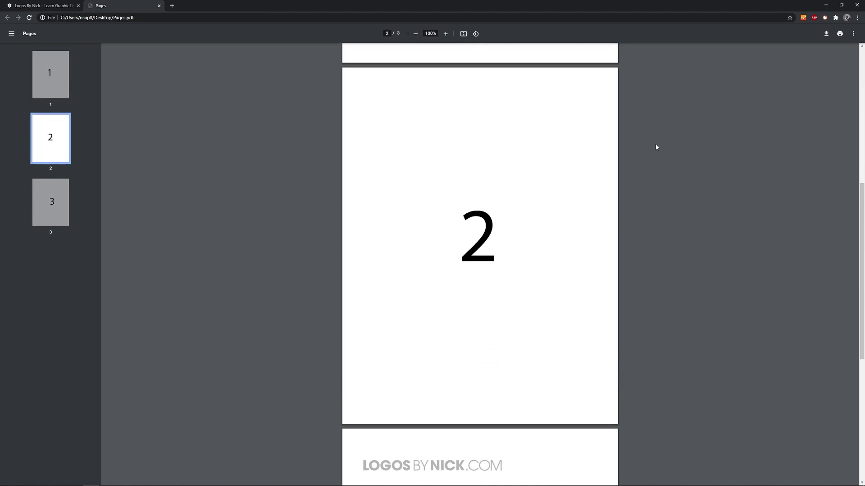
scroll(655, 145, "down", 2)
scroll(655, 147, "down", 2)
scroll(642, 213, "up", 4)
scroll(643, 214, "up", 5)
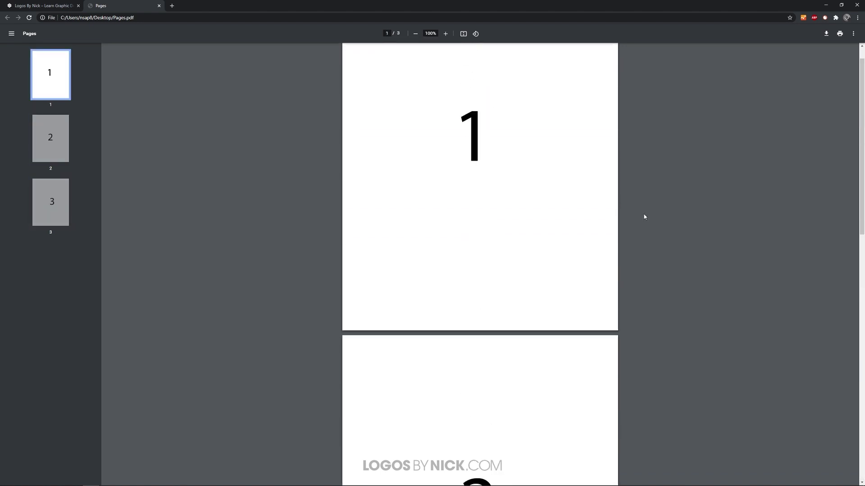
scroll(644, 215, "up", 1)
Step: Back in Illustrator, activate the second artboard and select artboards with the Artboard tool
left_click(189, 479)
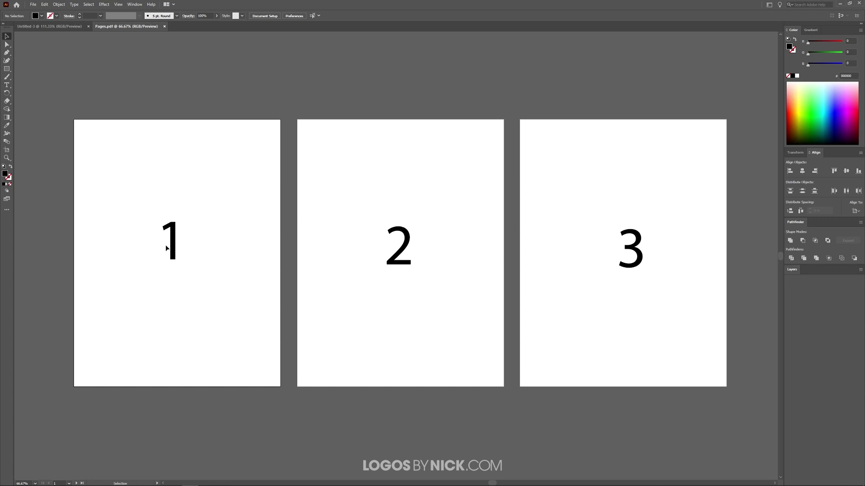
left_click(474, 255)
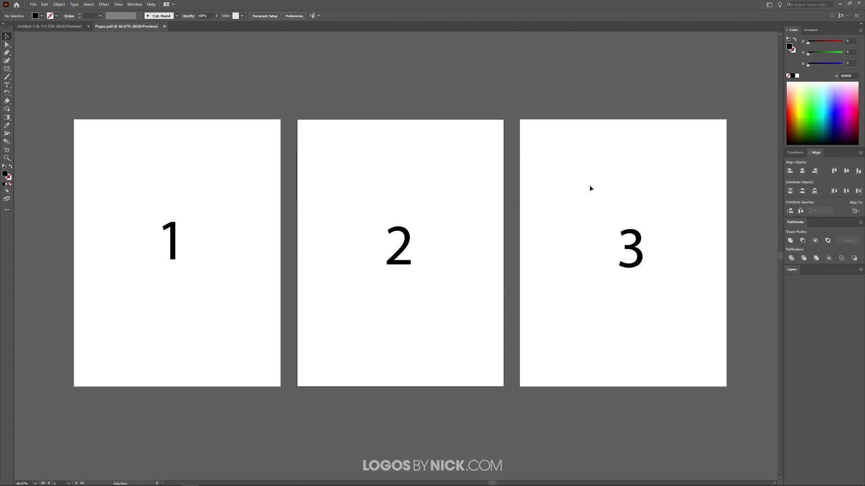
left_click(7, 150)
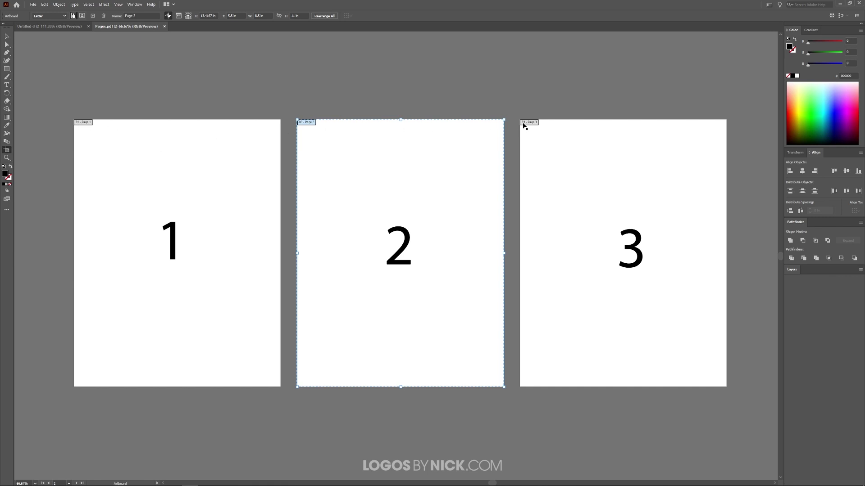
scroll(60, 103, "up", 3)
scroll(60, 103, "up", 3)
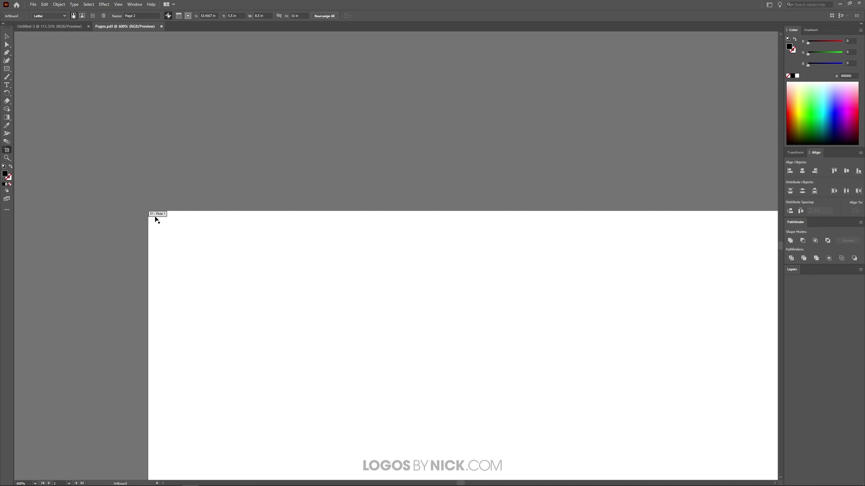
scroll(151, 216, "down", 3)
scroll(350, 221, "down", 1)
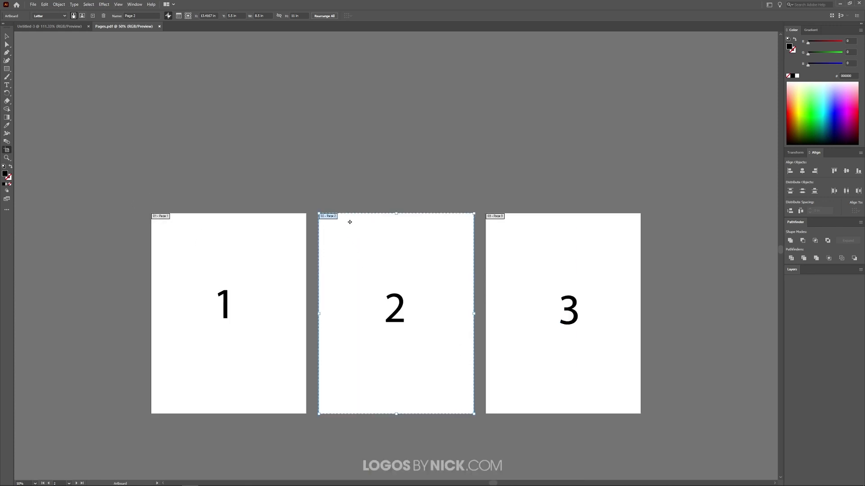
scroll(319, 215, "up", 3)
scroll(227, 164, "down", 1)
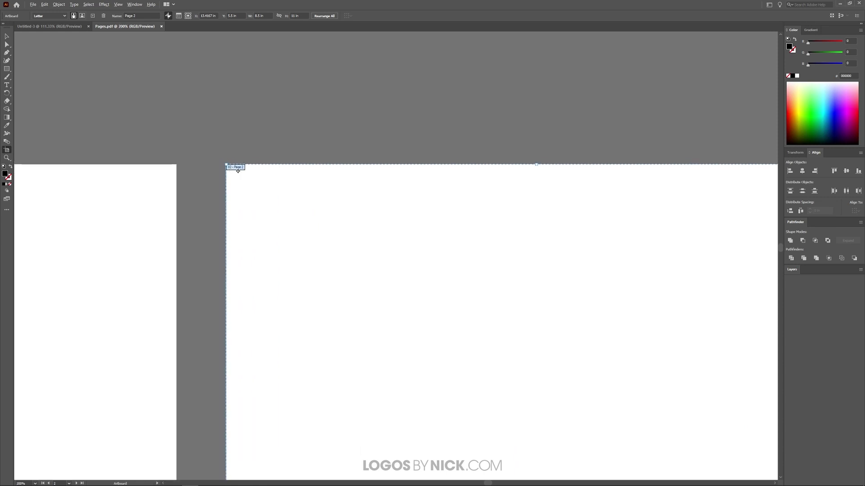
scroll(512, 222, "right", 1)
scroll(322, 205, "left", 3)
left_click(322, 205)
scroll(484, 141, "up", 2)
left_click(386, 177)
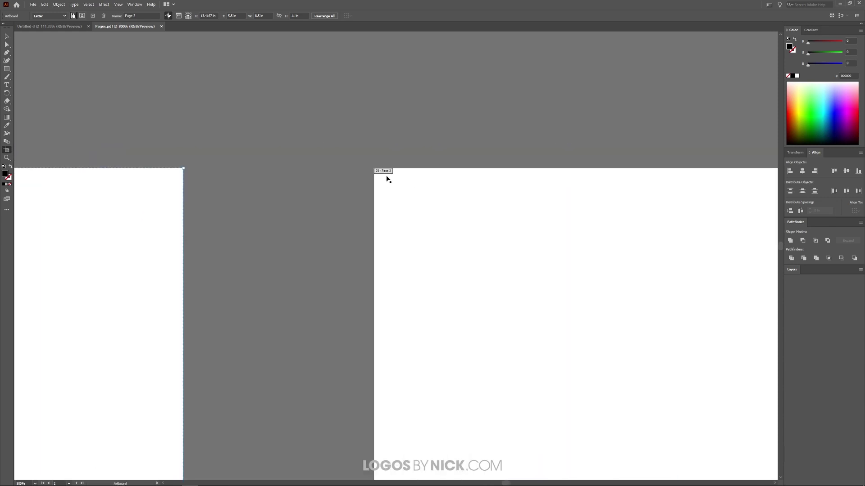
scroll(531, 190, "down", 8)
scroll(439, 192, "down", 1)
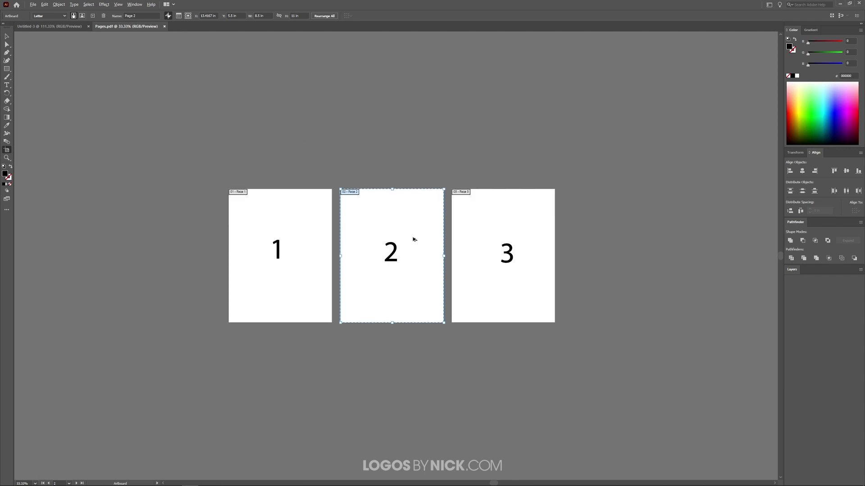
scroll(413, 237, "up", 1)
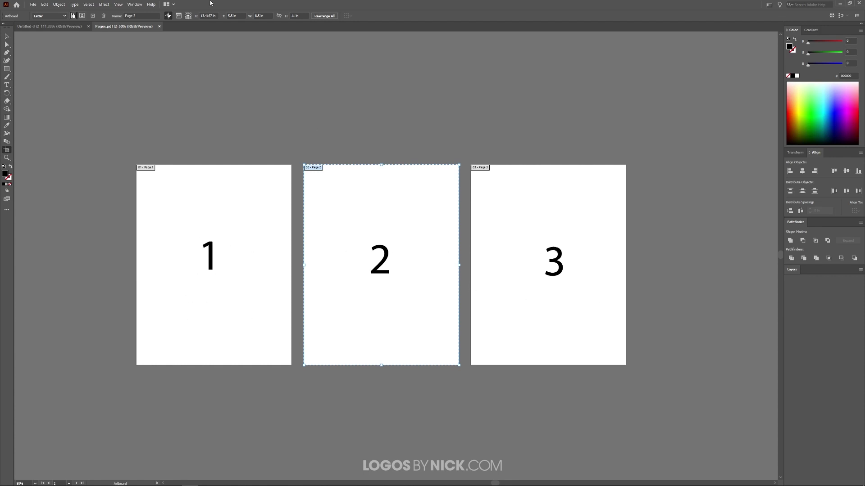
Step: Show the Artboards panel and look through its artboard entries
left_click(134, 4)
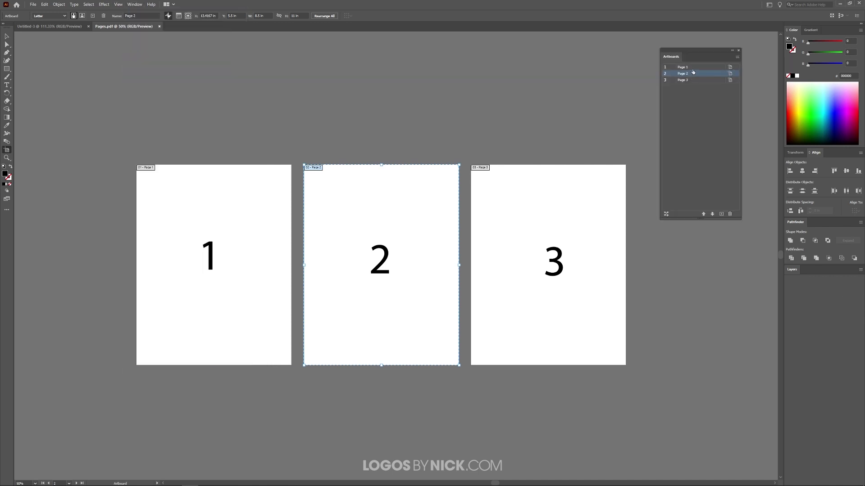
left_click(693, 67)
left_click(693, 73)
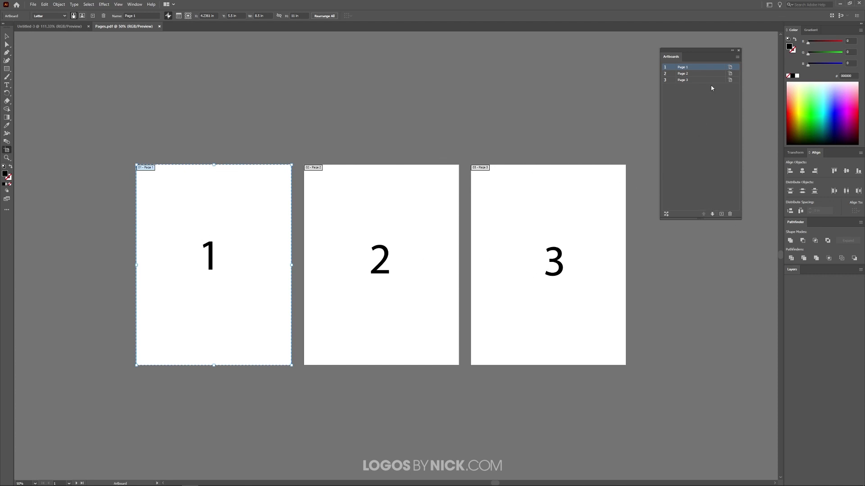
Step: Move Page 3 to the top and Page 2 to second place, then review the 3-2-1 order
left_click(699, 80)
left_click(702, 215)
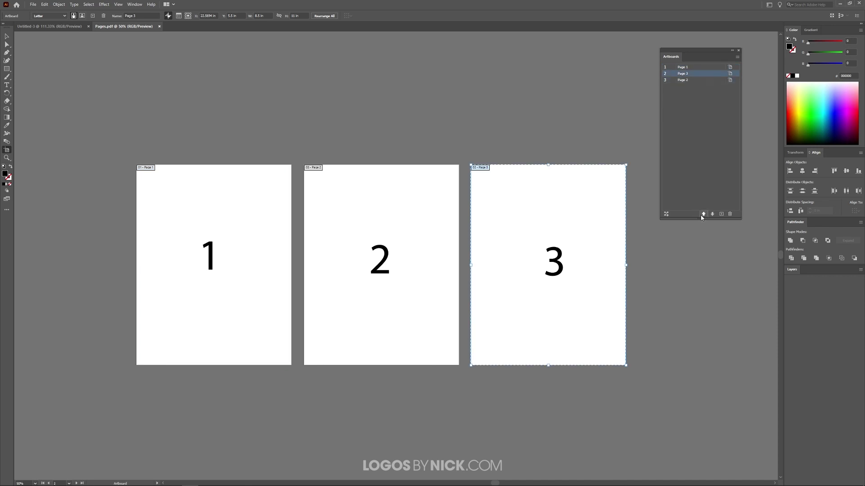
left_click(693, 82)
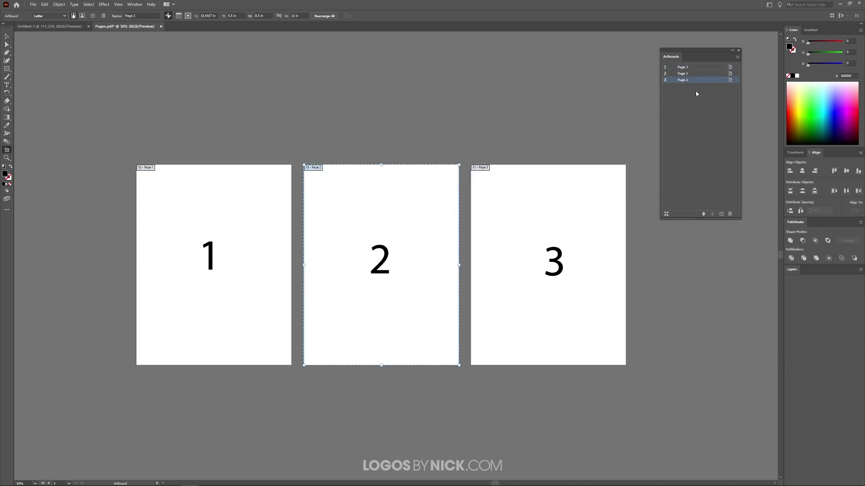
left_click(703, 214)
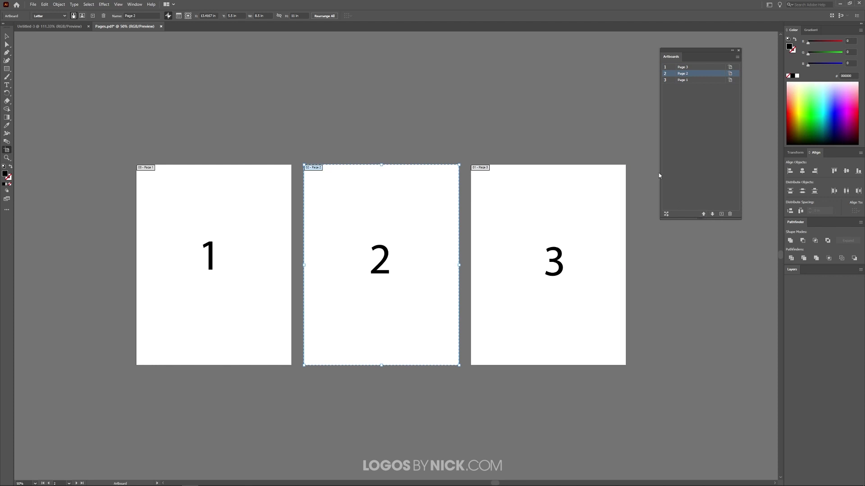
left_click(693, 71)
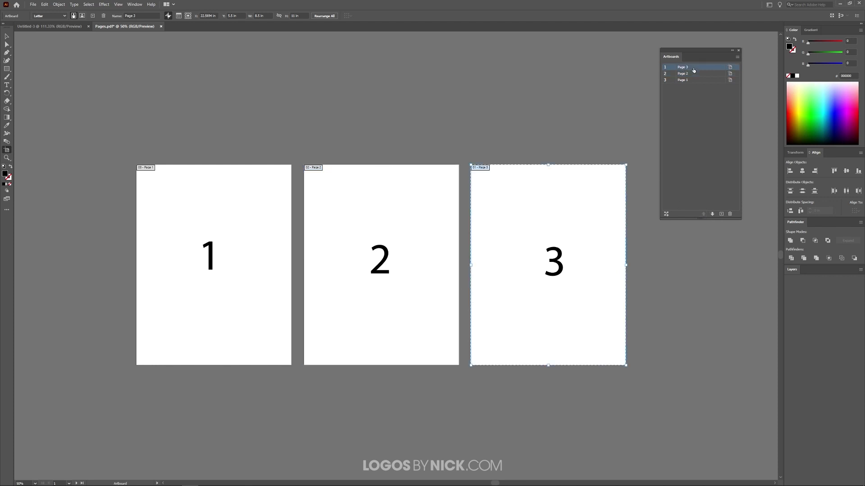
left_click(697, 75)
left_click(696, 81)
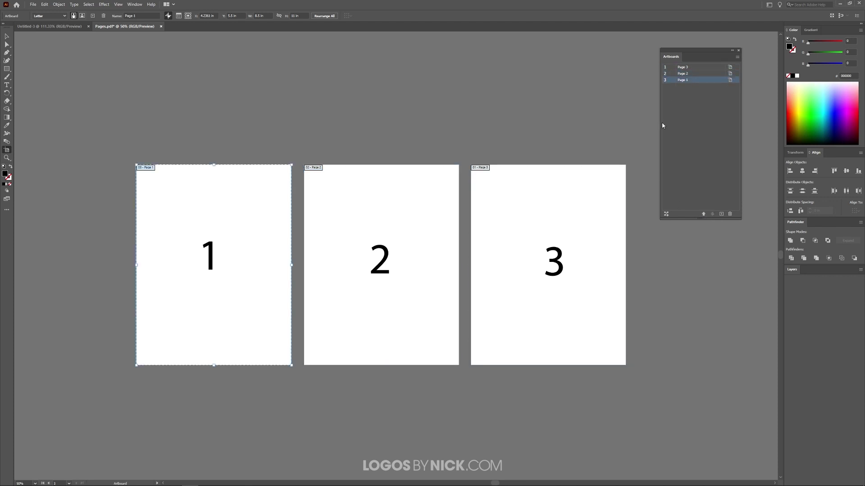
Step: Close the Artboards panel
left_click(740, 53)
scroll(252, 236, "up", 2)
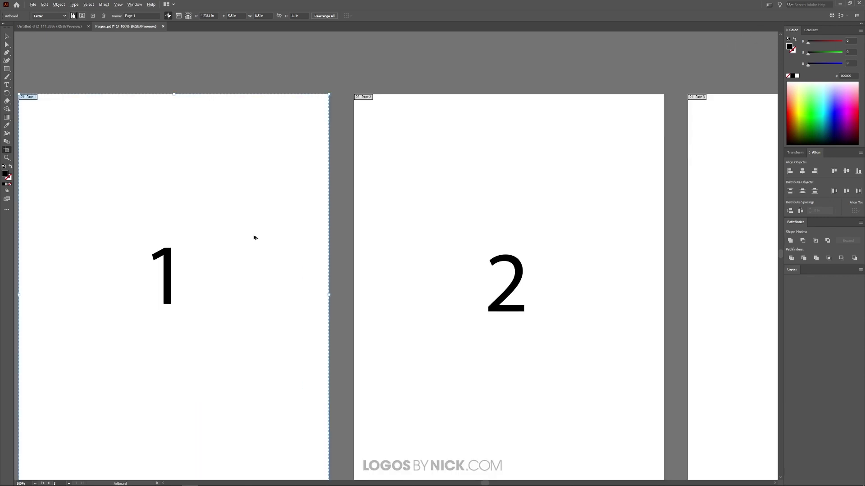
scroll(253, 237, "down", 1)
scroll(79, 150, "up", 4)
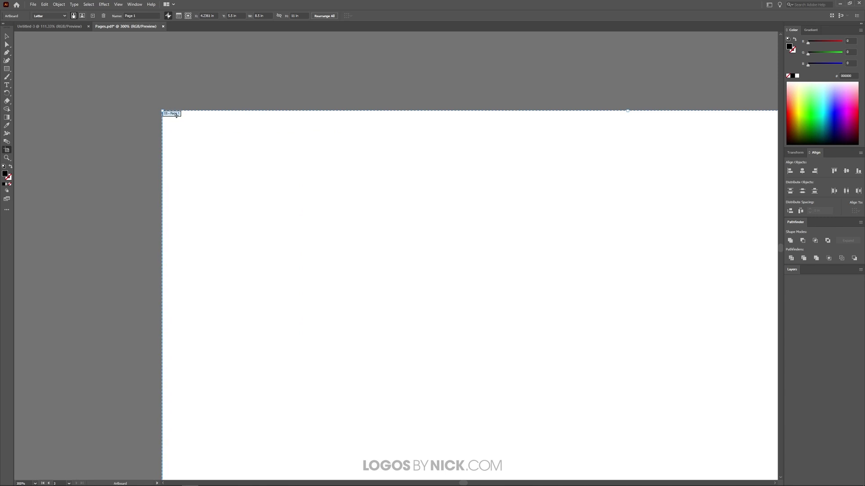
scroll(136, 147, "down", 4)
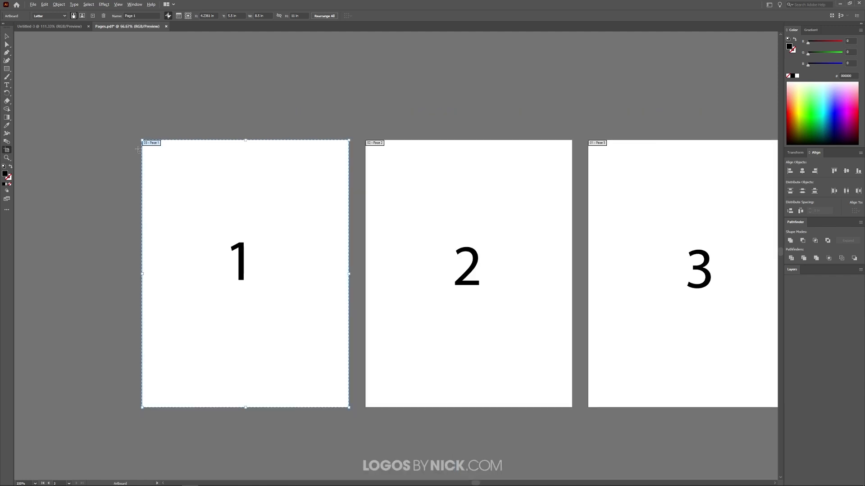
scroll(412, 128, "up", 4)
scroll(240, 178, "down", 3)
scroll(240, 179, "down", 1)
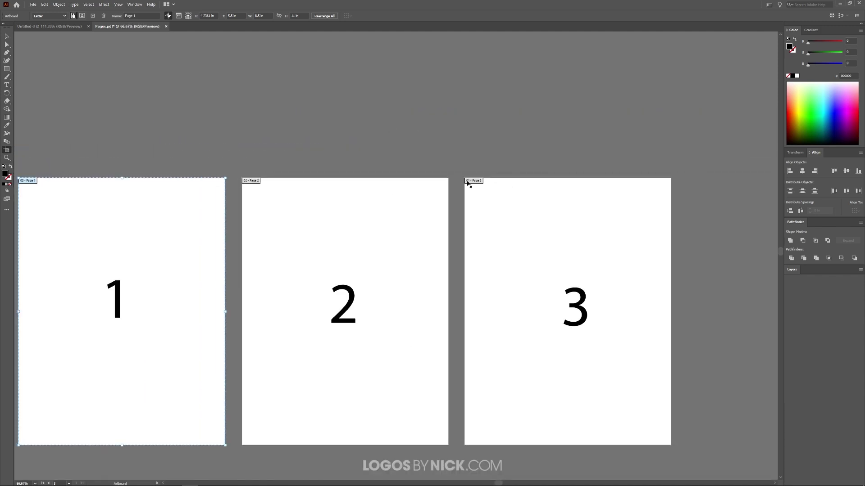
scroll(467, 182, "up", 5)
scroll(447, 191, "down", 4)
scroll(447, 192, "down", 2)
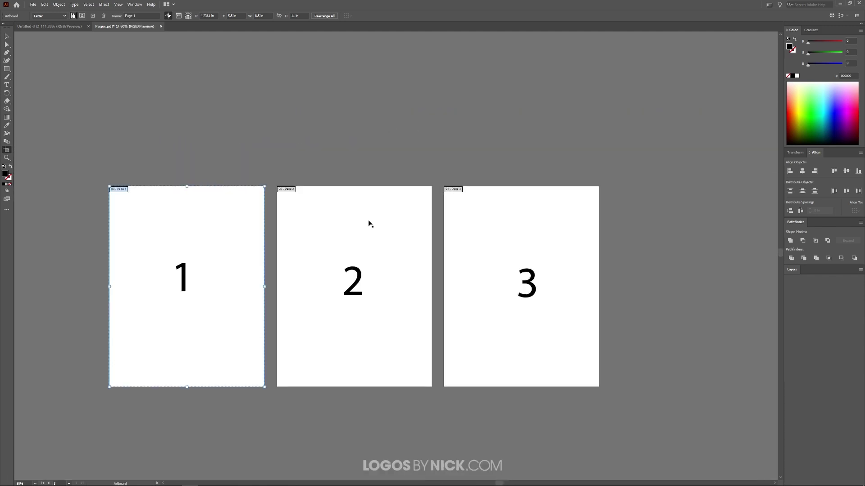
Step: Save As a new PDF named Pages-New, accepting the Save Adobe PDF settings
left_click(33, 4)
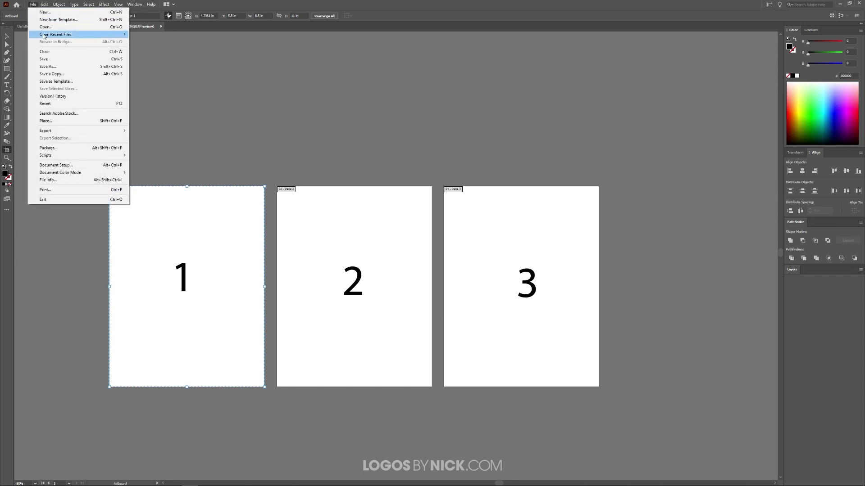
left_click(51, 67)
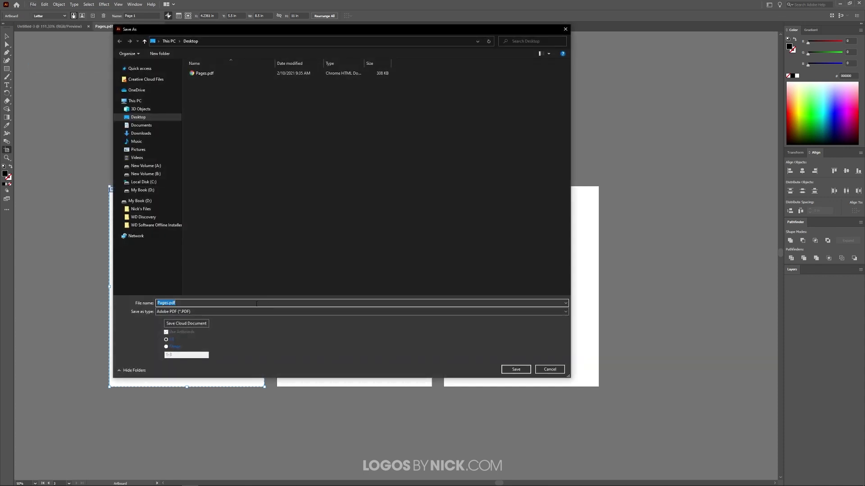
type("Pages-Ne")
key("Return")
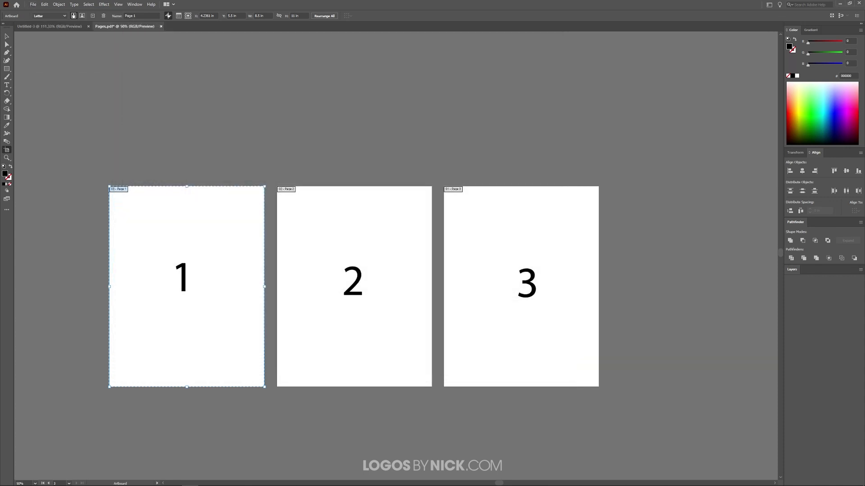
key("Return")
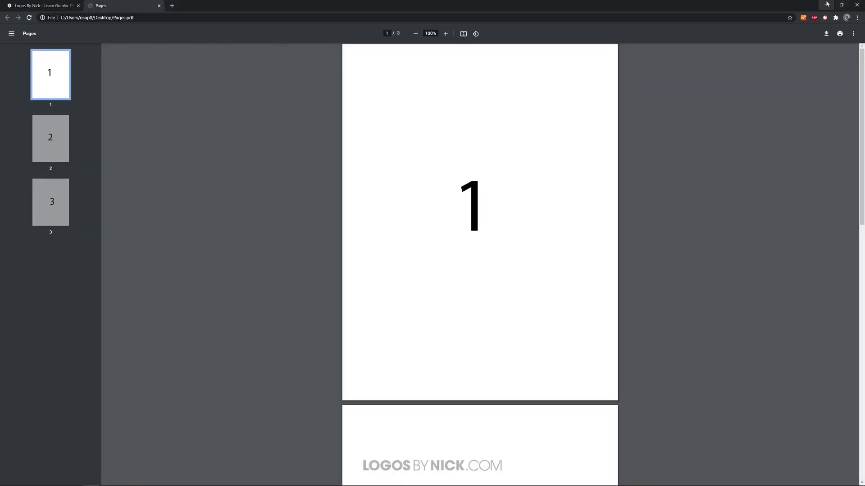
Step: Open Pages-New.pdf from the desktop in Chrome, confirm its pages run 3-2-1, then return to Illustrator
left_click(826, 6)
double_click(13, 146)
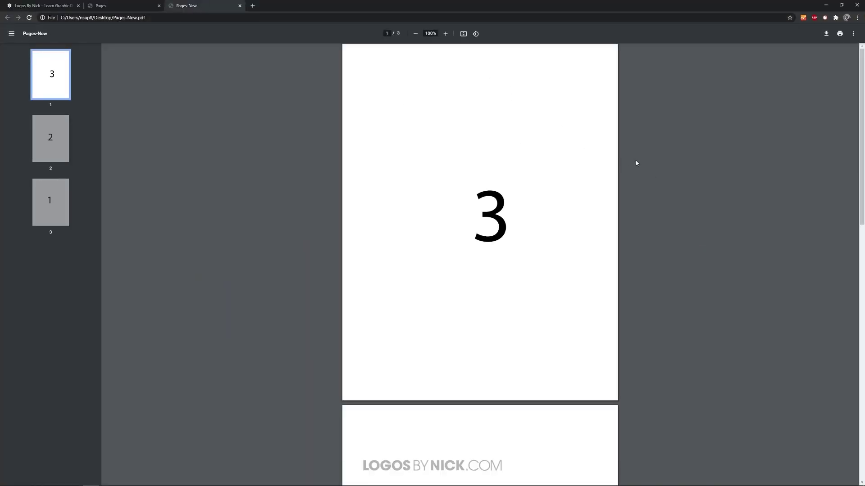
scroll(575, 156, "down", 3)
scroll(663, 175, "down", 2)
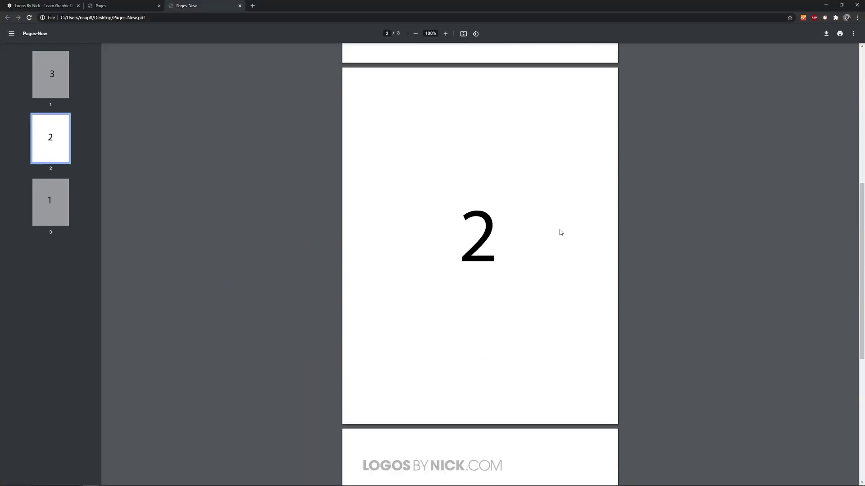
scroll(559, 230, "down", 2)
scroll(512, 370, "down", 2)
scroll(505, 370, "down", 1)
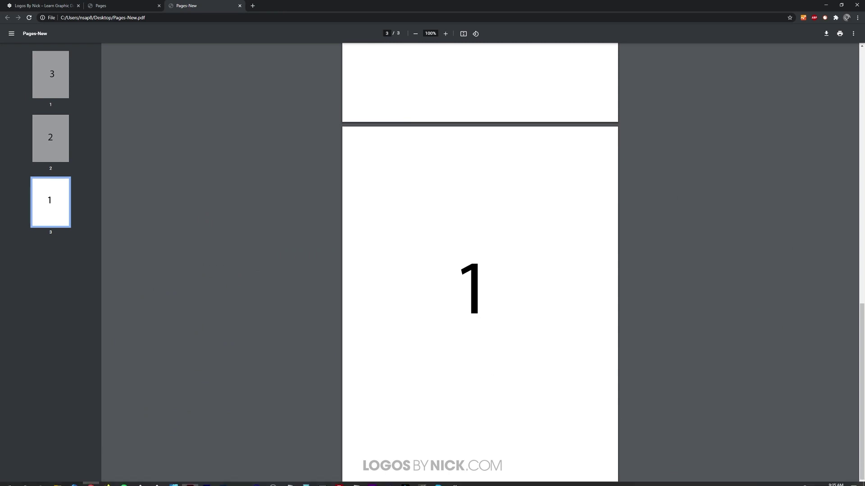
left_click(191, 479)
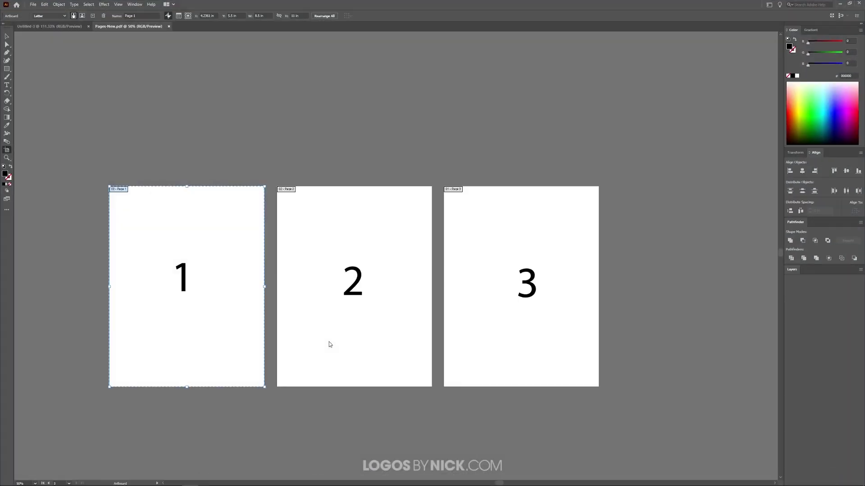